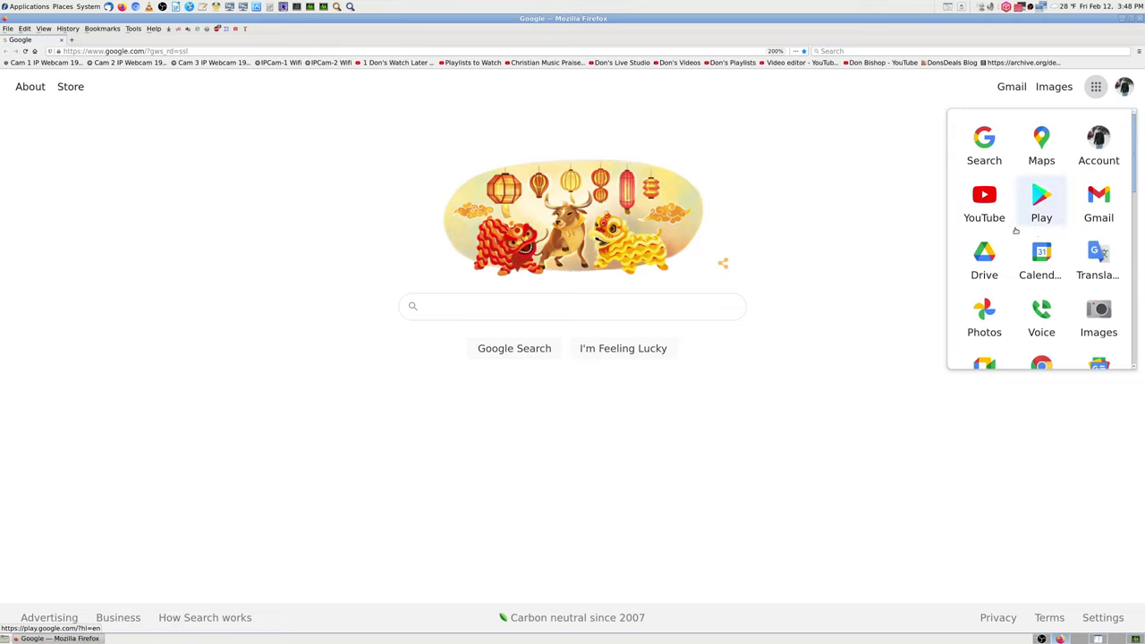
Open Google Photos from the Google apps and display the available sources for uploading photos
scroll(984, 318, "down", 1)
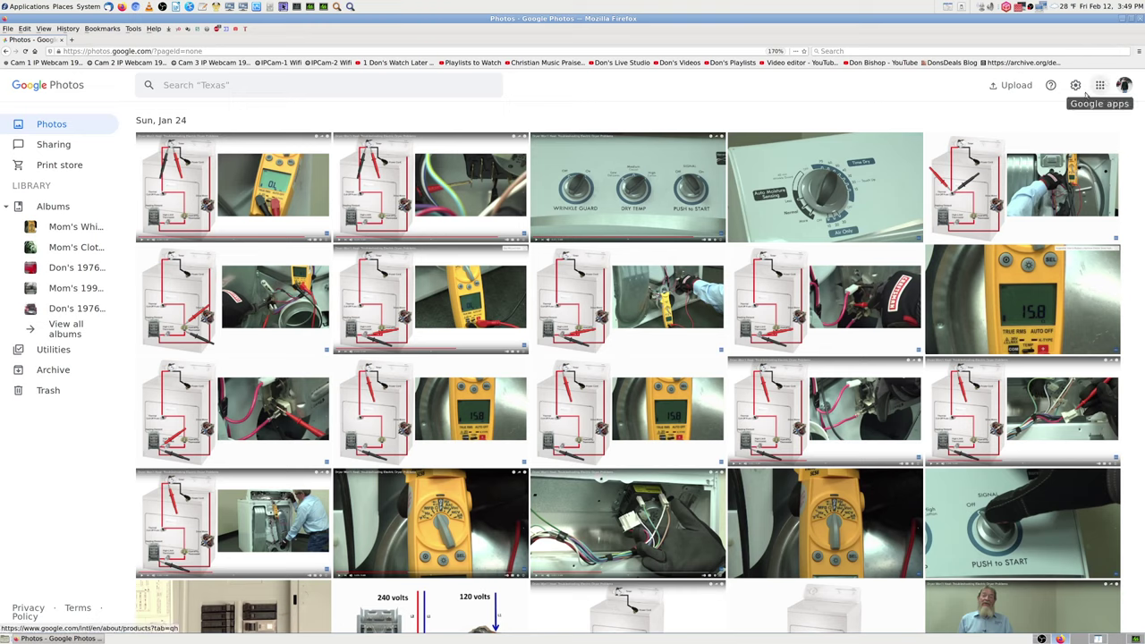
left_click(1017, 85)
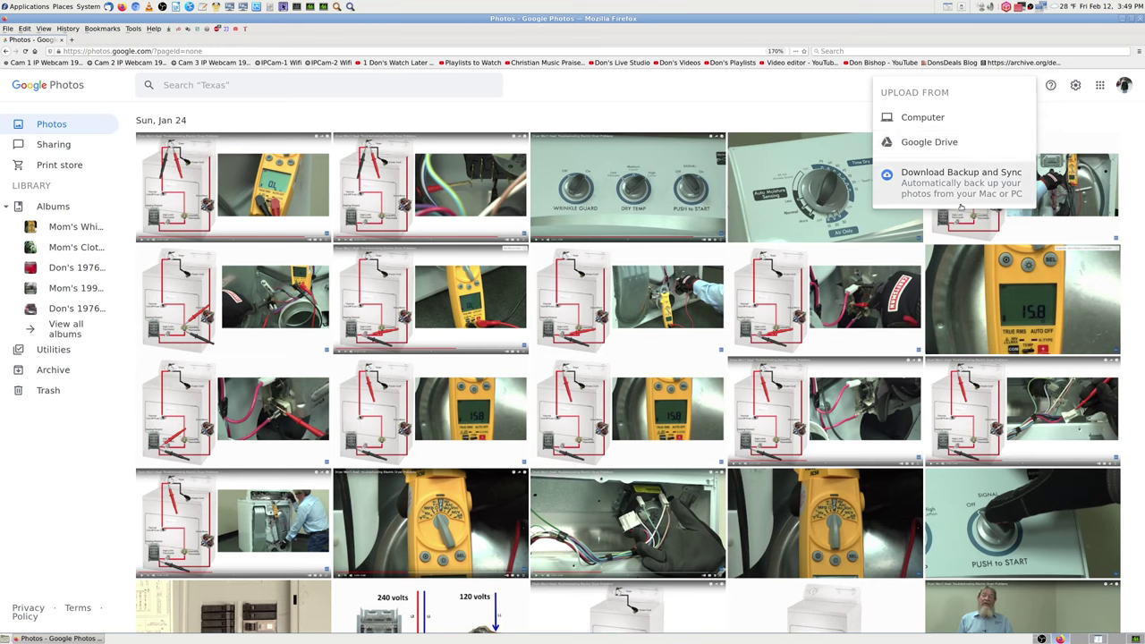
left_click(1091, 114)
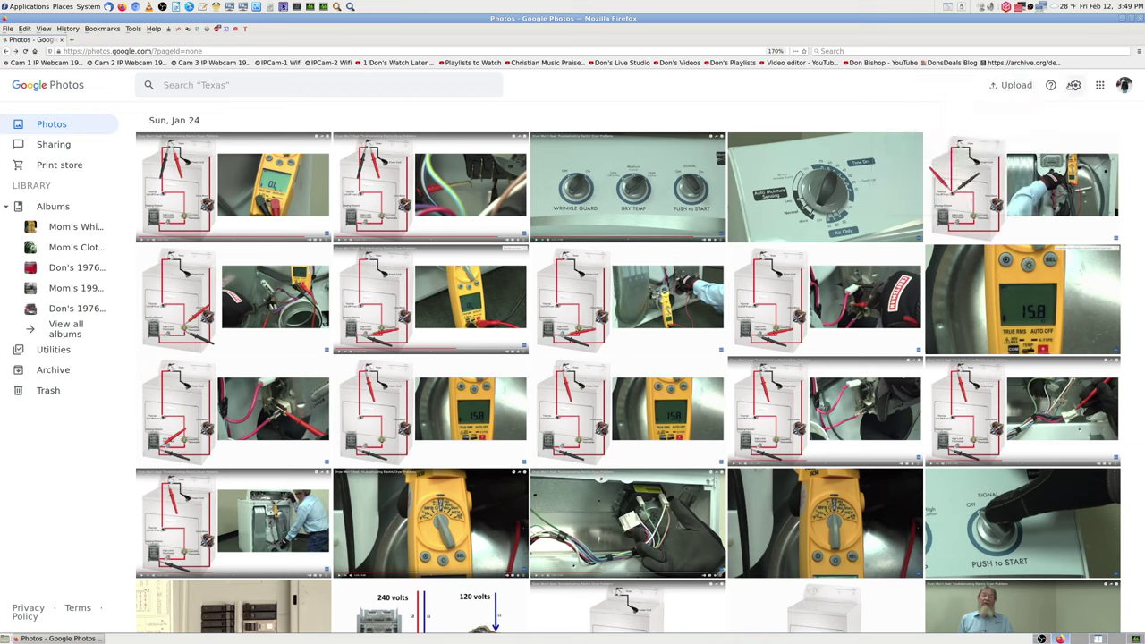
left_click(1018, 90)
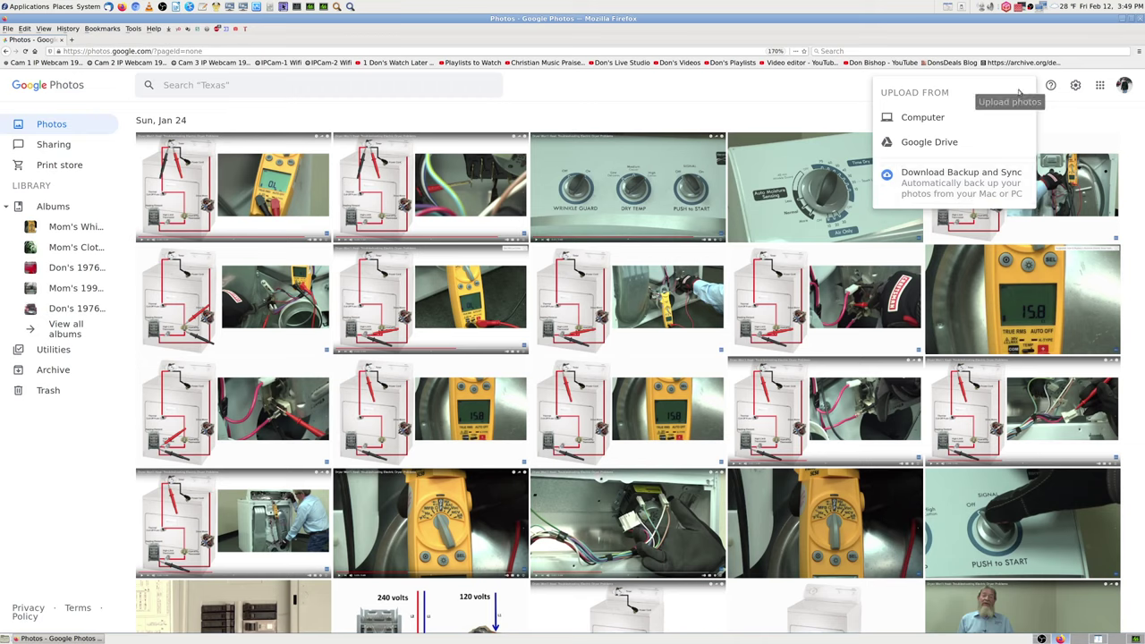
Choose Google Drive as the upload source and browse through its recent files
left_click(960, 142)
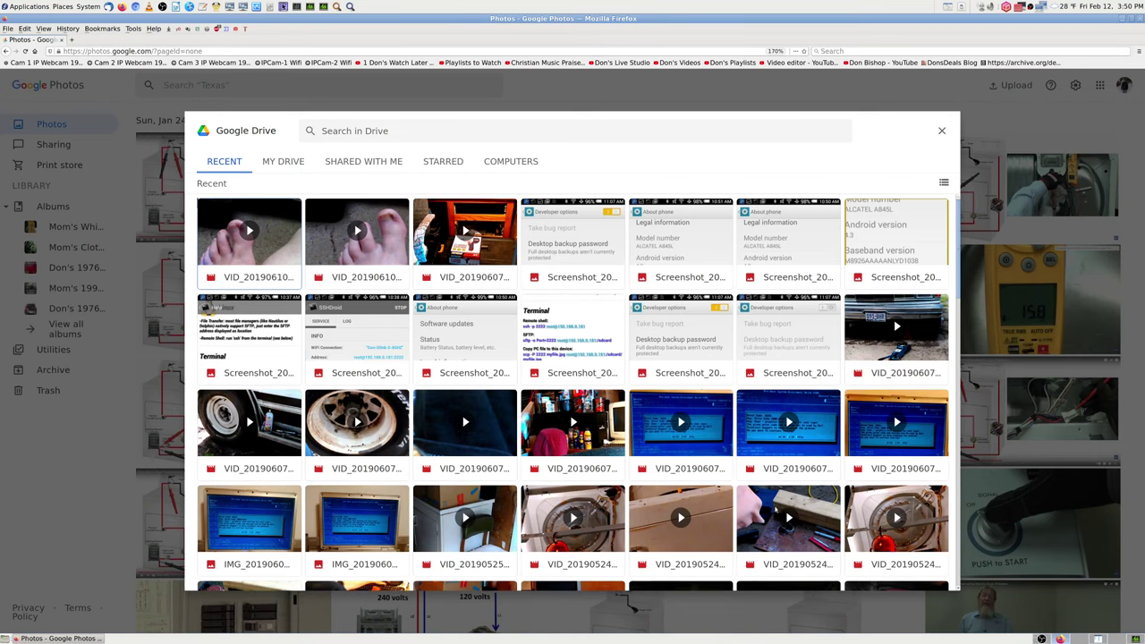
scroll(775, 507, "down", 3)
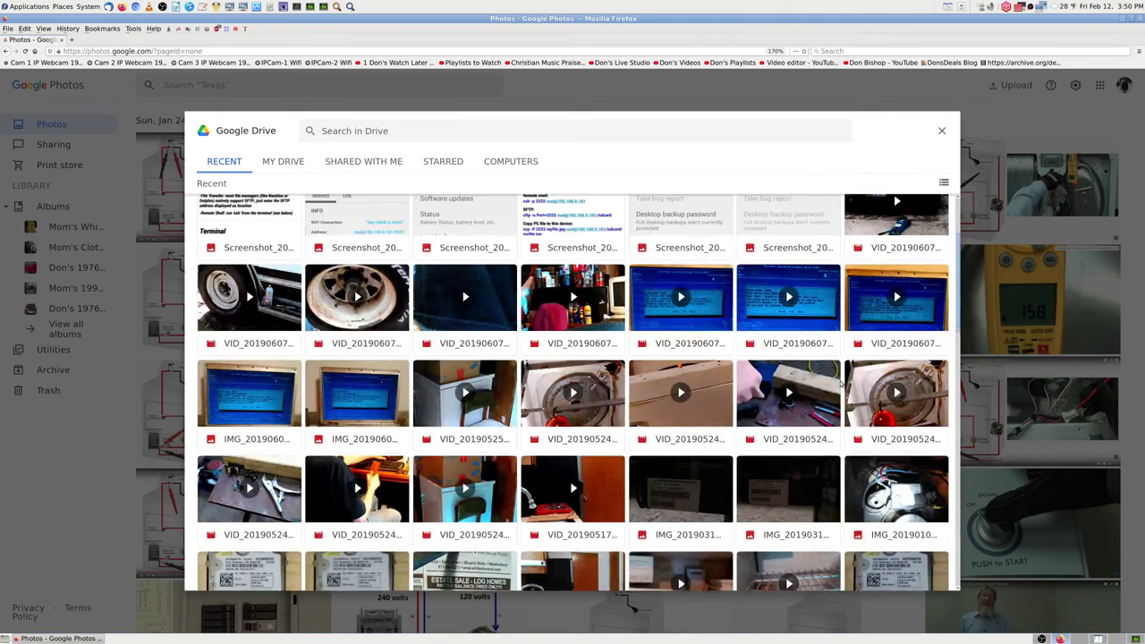
scroll(841, 383, "down", 8)
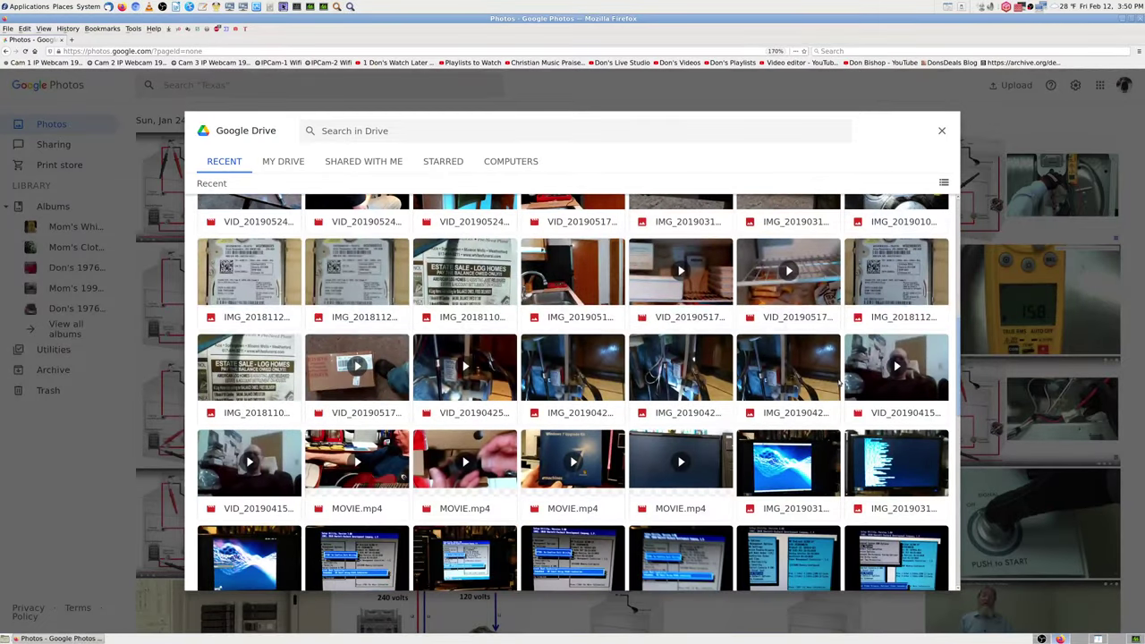
scroll(841, 383, "down", 3)
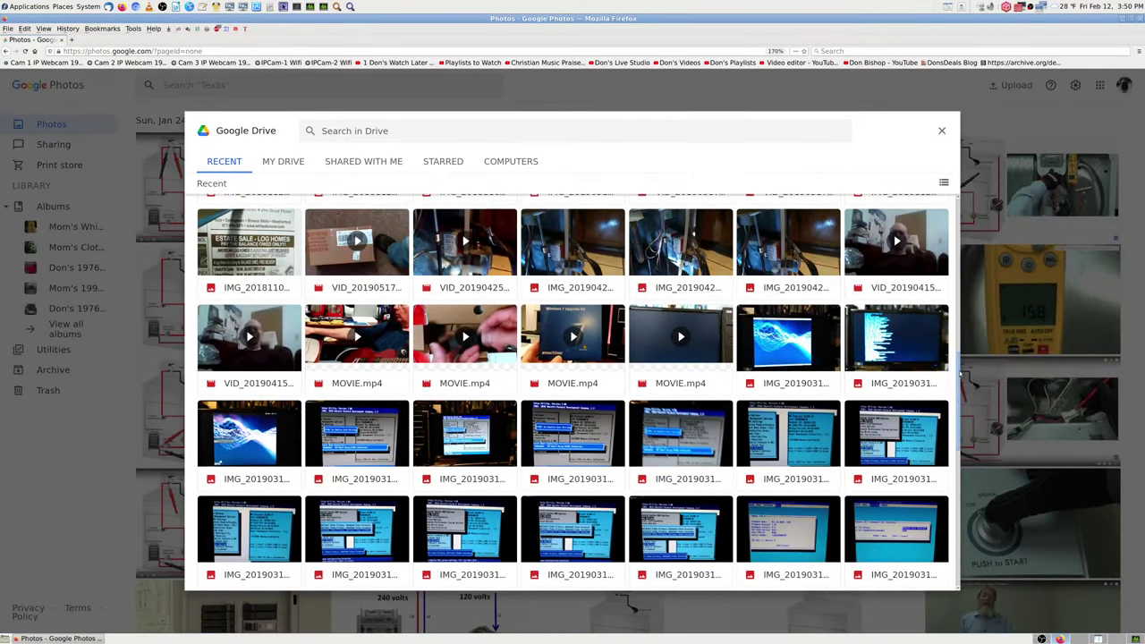
left_click_drag(960, 376, 948, 527)
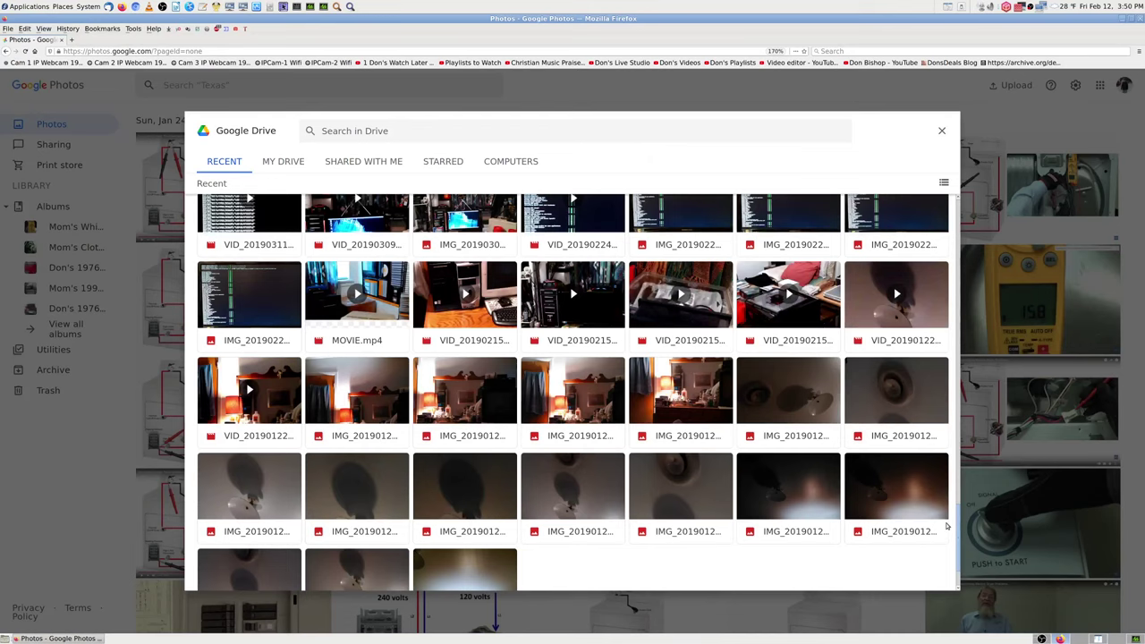
left_click_drag(947, 526, 954, 591)
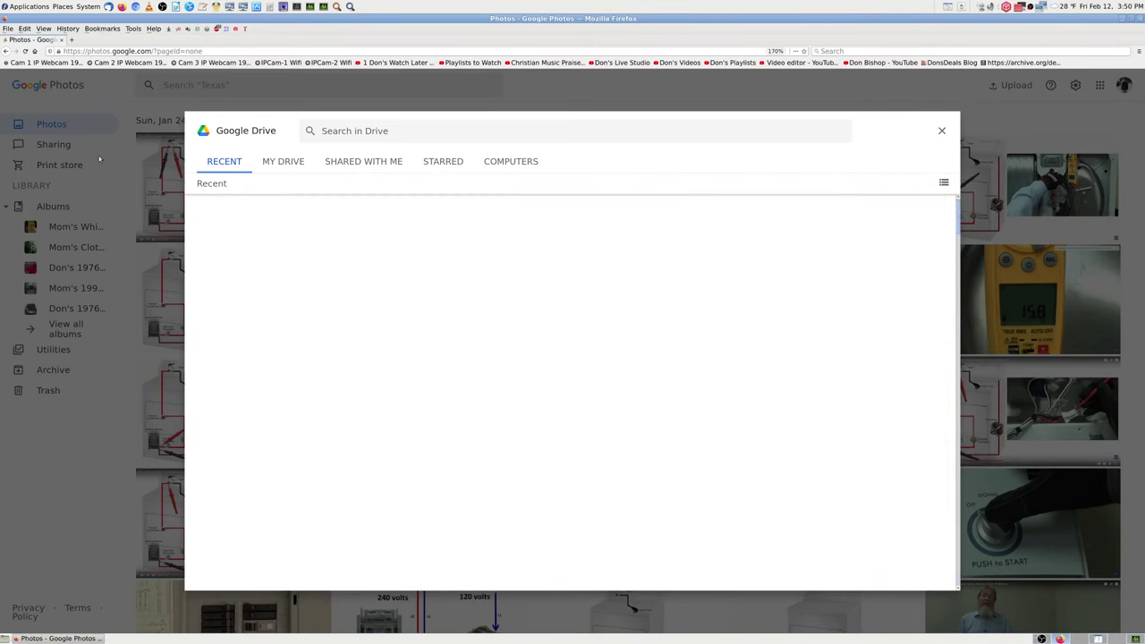
Look through the My Drive, Shared with me, Starred and Computers locations in Google Drive, returning to the starred files
left_click(289, 162)
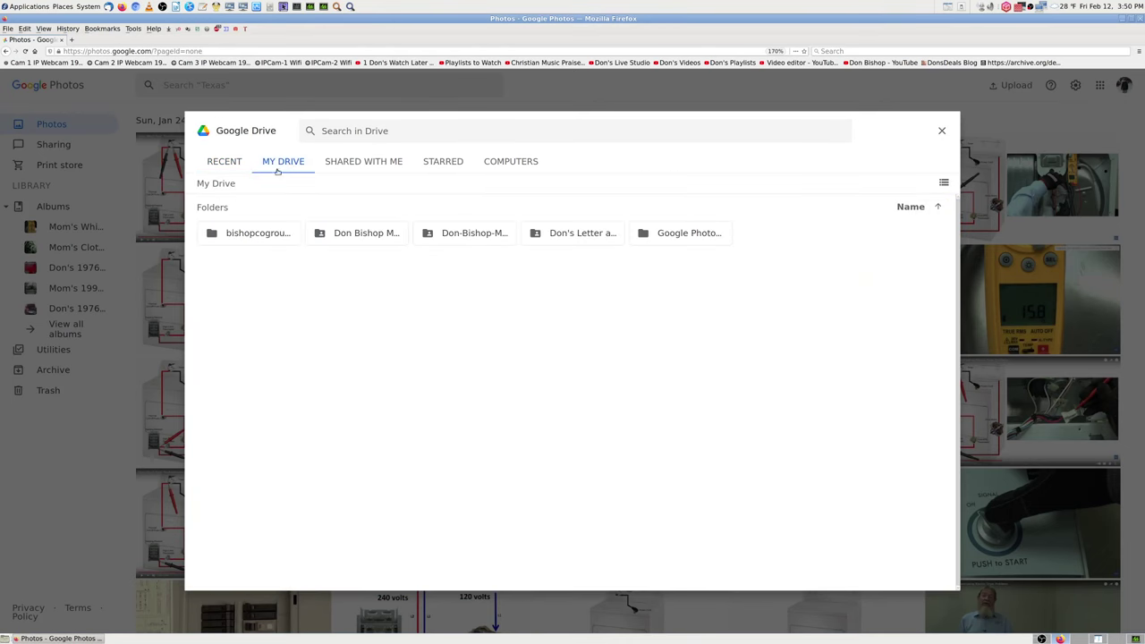
left_click(369, 164)
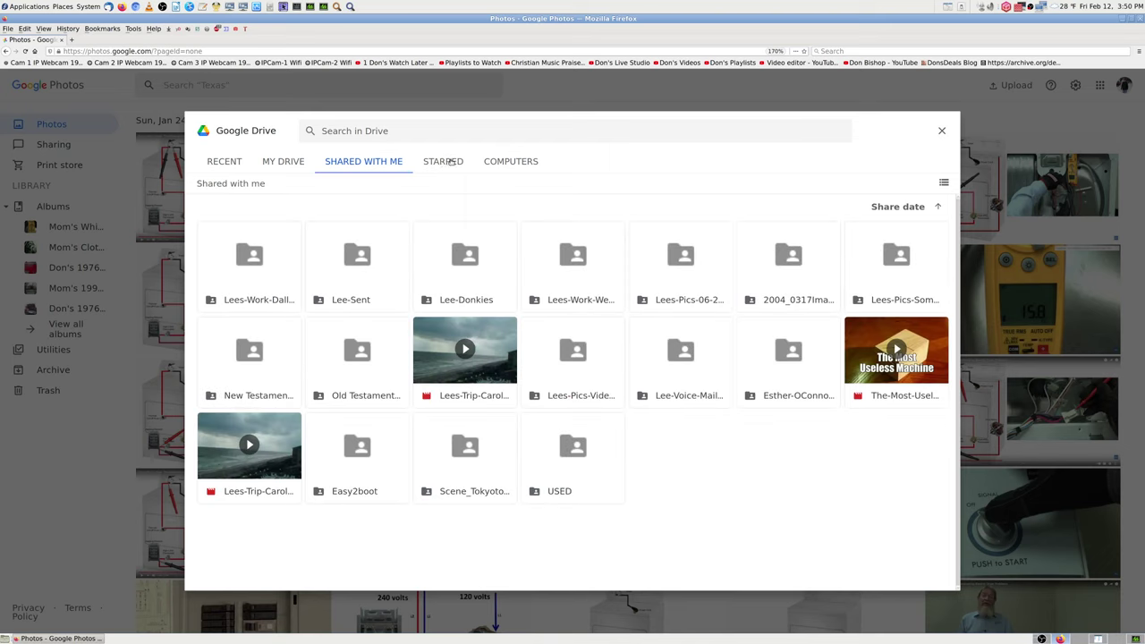
left_click(452, 161)
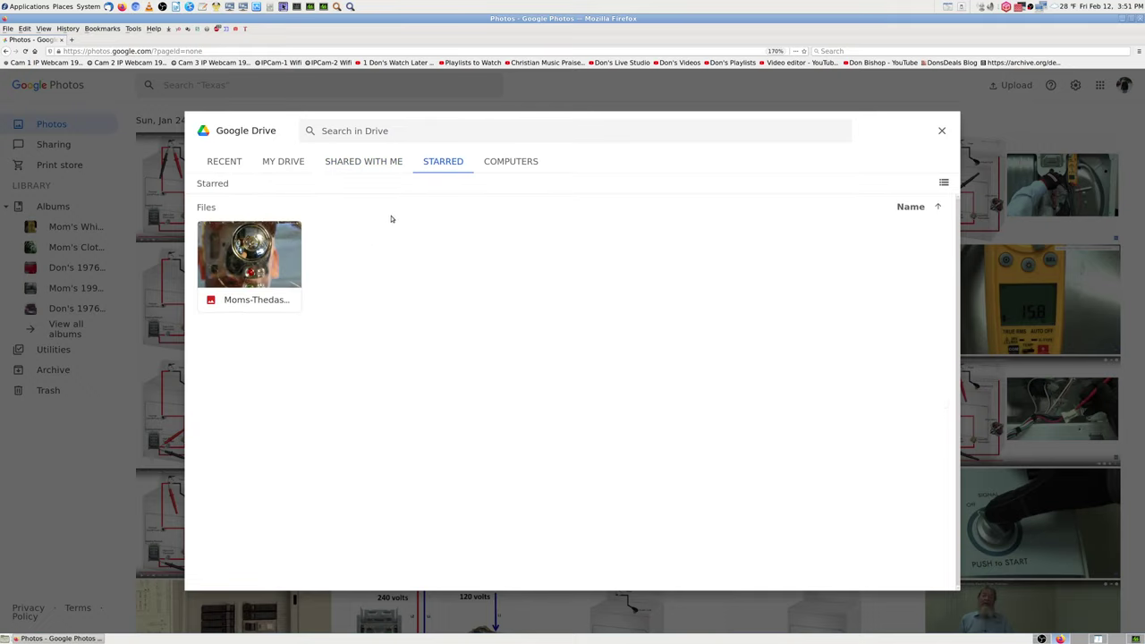
left_click(516, 162)
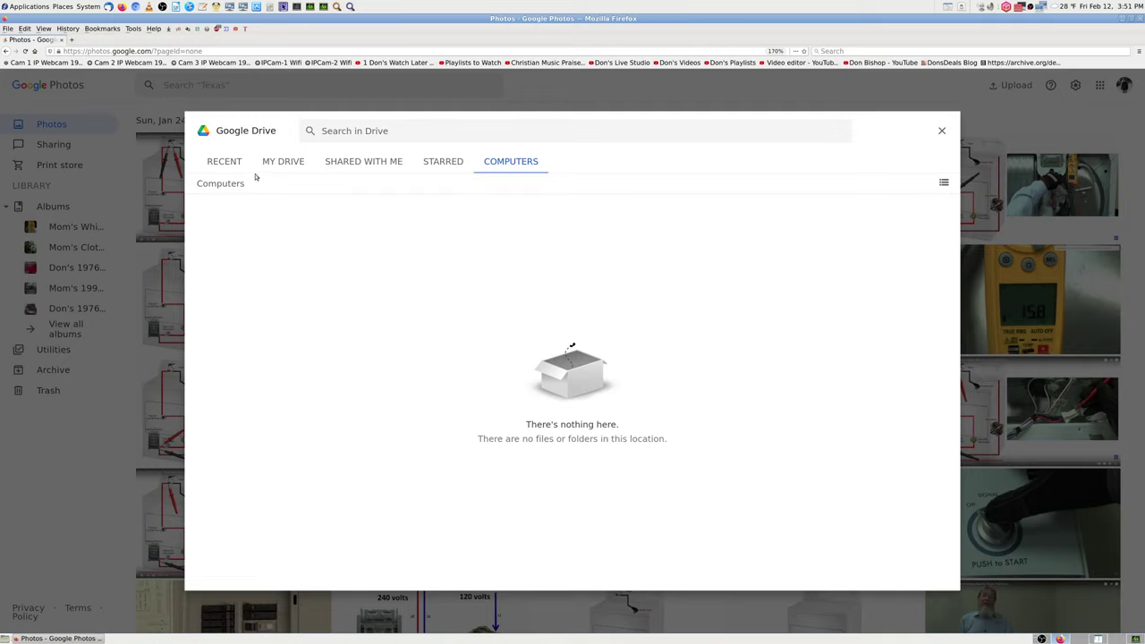
left_click(435, 164)
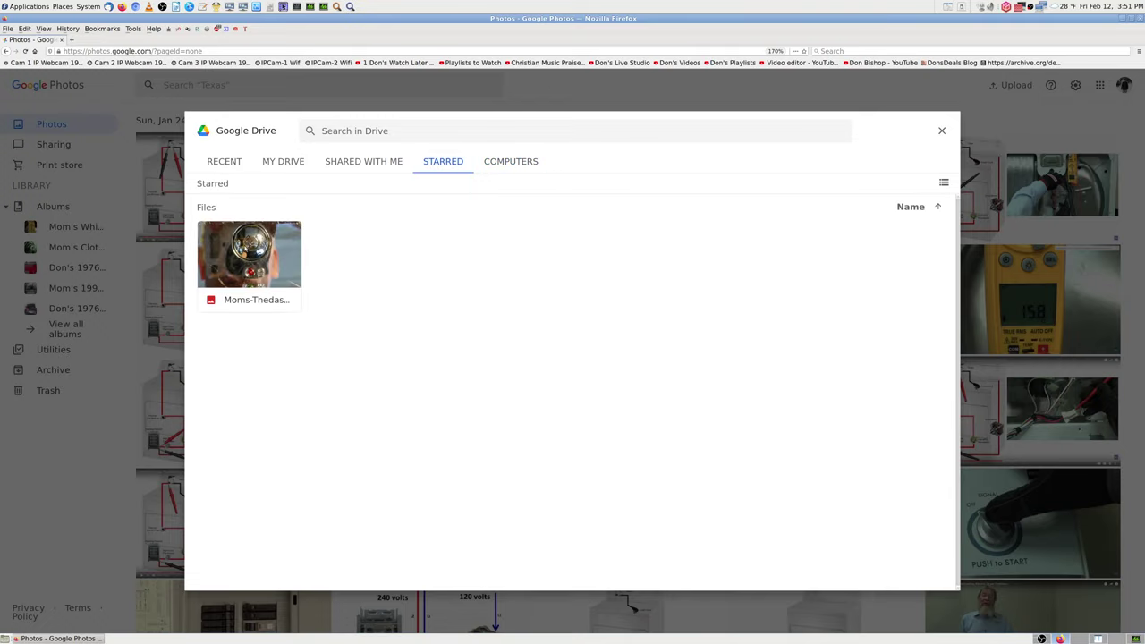
Try selecting the starred image for upload, and close the Google Drive picker without uploading it
left_click(247, 248)
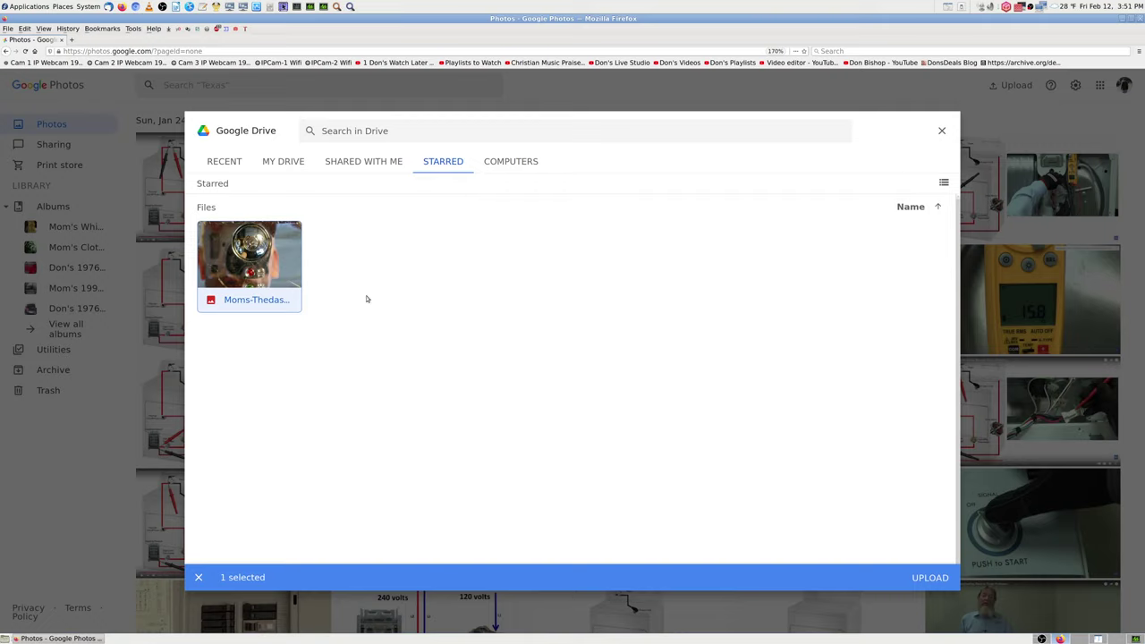
left_click(198, 577)
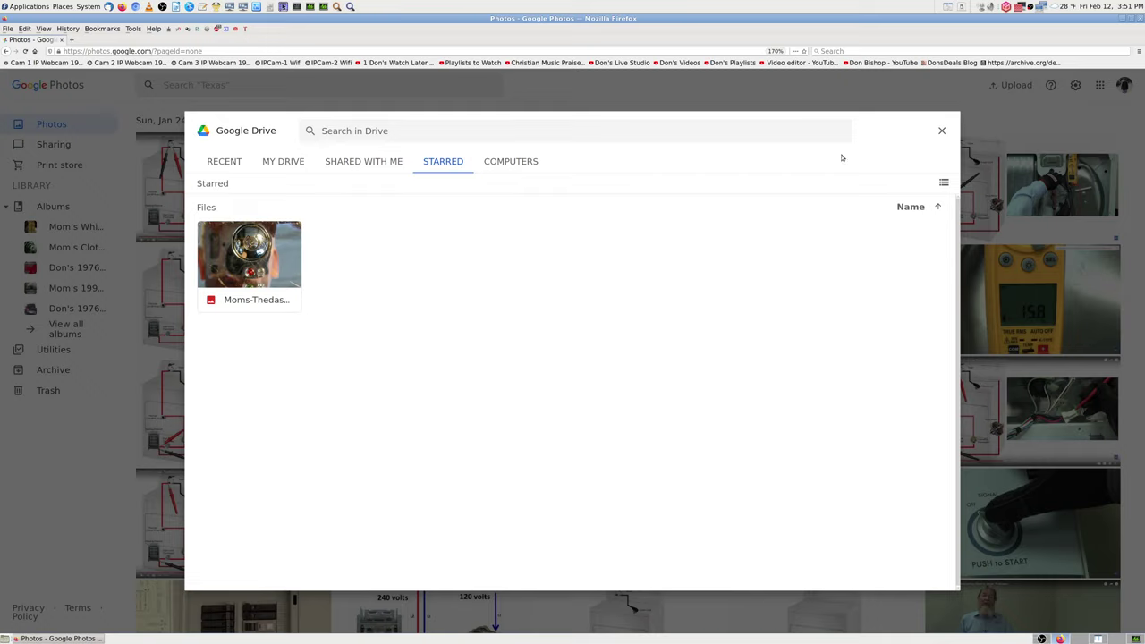
left_click(941, 132)
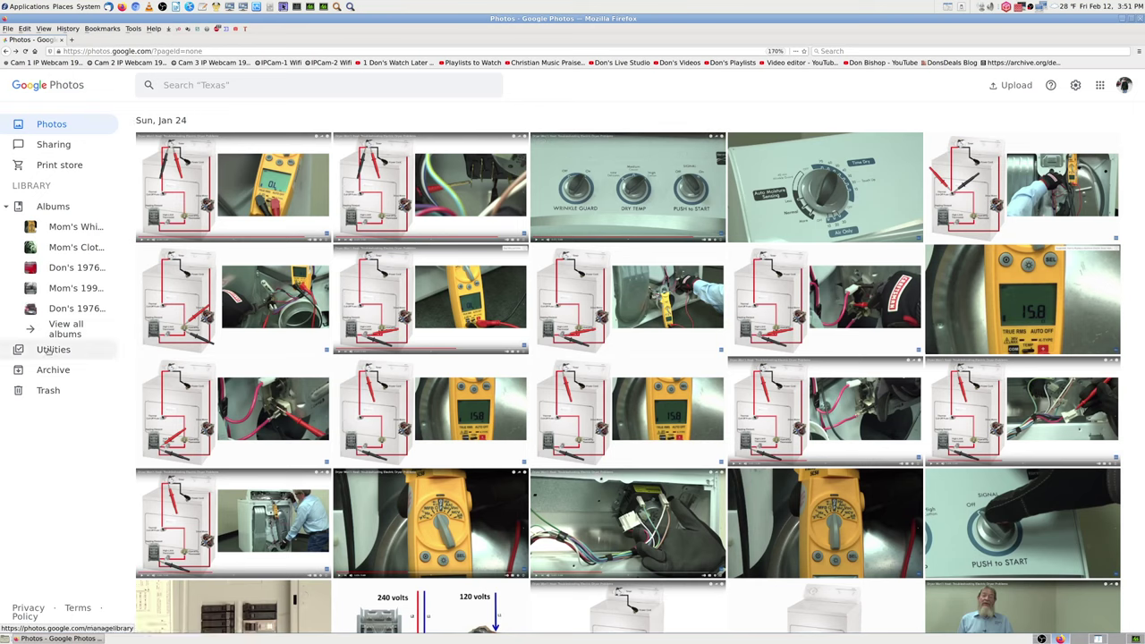
Open the Sharing page and look through the list of shared albums from start to end
left_click(53, 145)
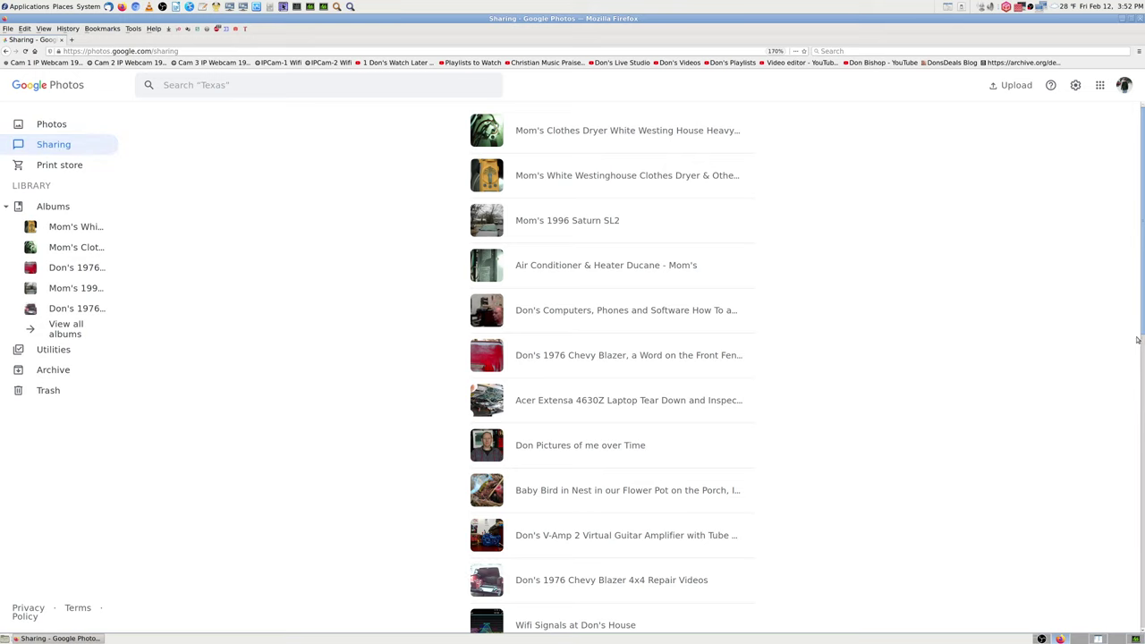
scroll(1137, 341, "down", 2)
scroll(1135, 339, "up", 2)
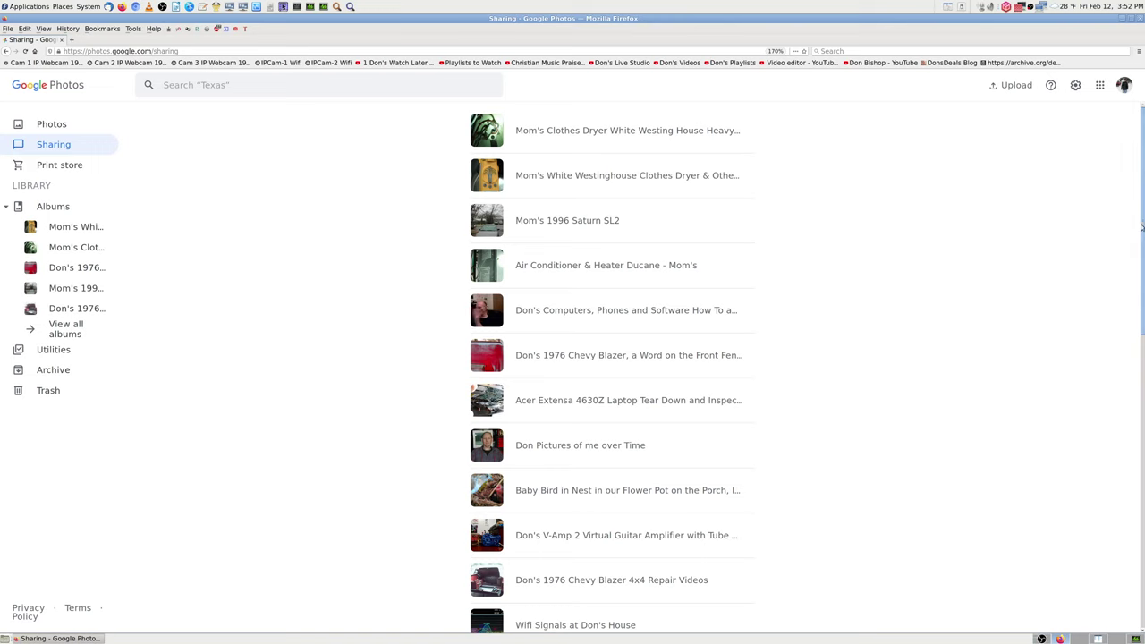
left_click_drag(1141, 227, 1140, 575)
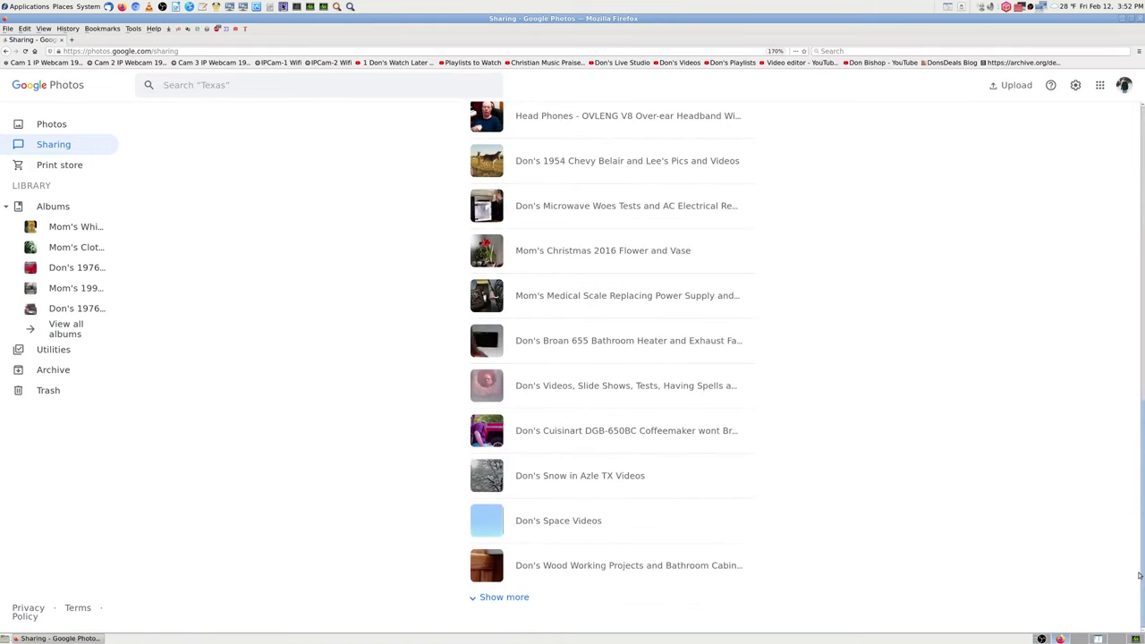
scroll(1129, 342, "up", 7)
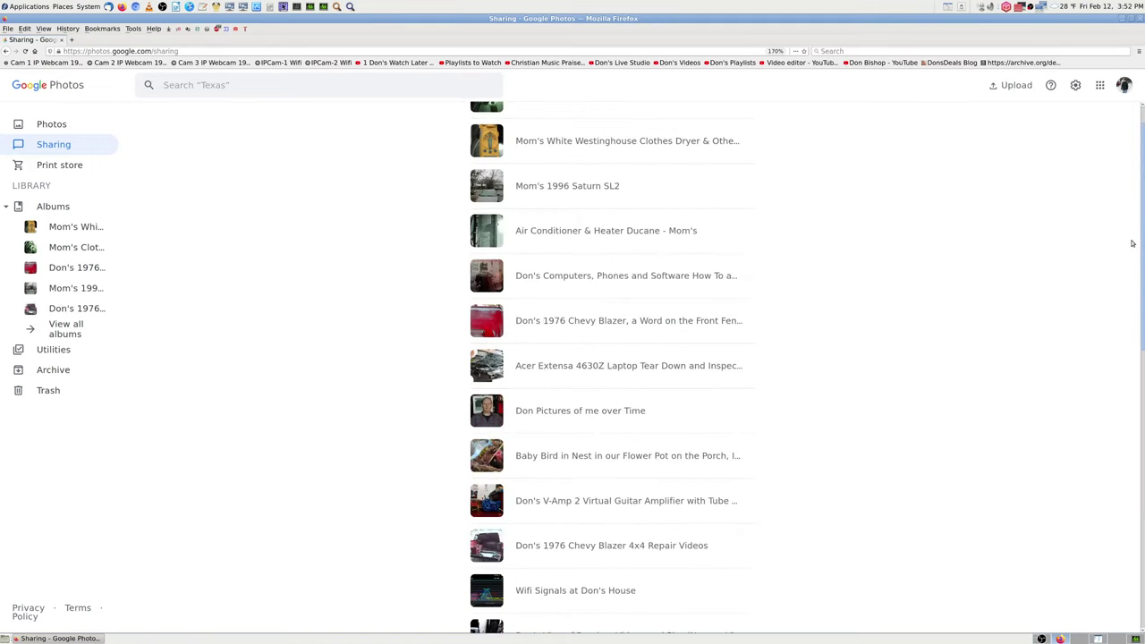
scroll(1132, 243, "up", 1)
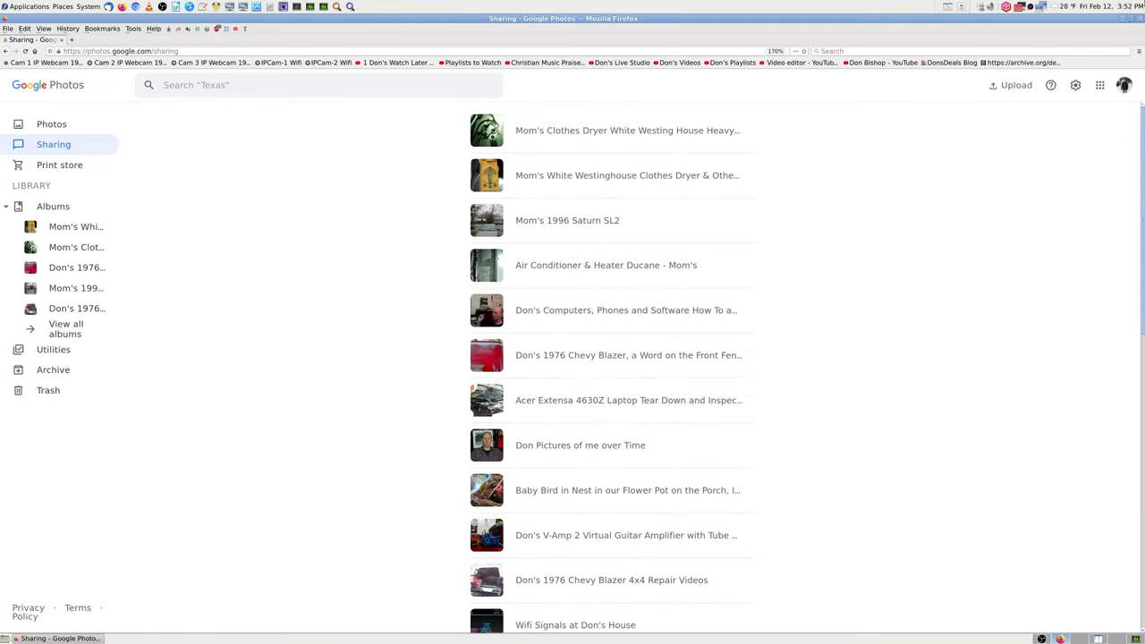
Check the upload sources again and review the Google Photos settings from upload size through to the activity log
left_click(1017, 86)
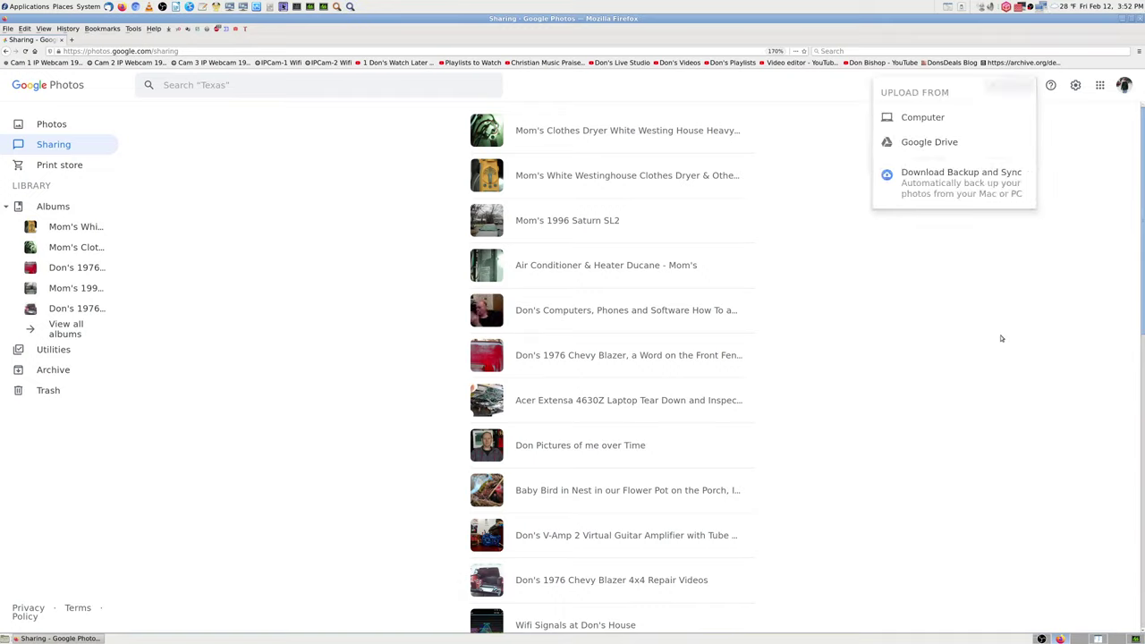
left_click(1045, 120)
left_click(1076, 85)
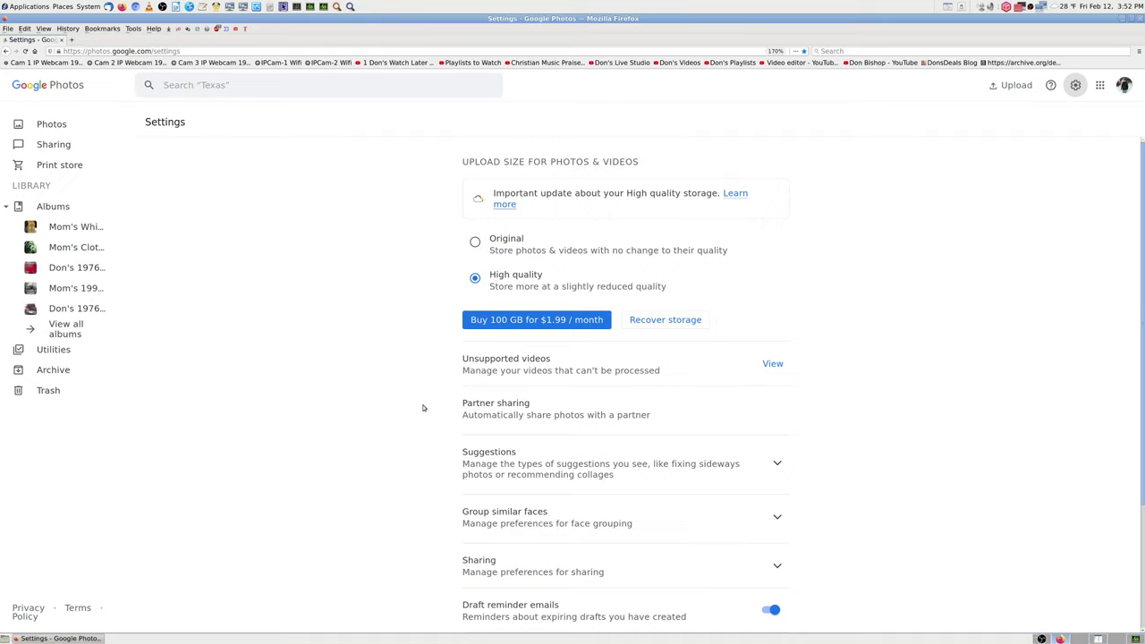
scroll(421, 409, "down", 2)
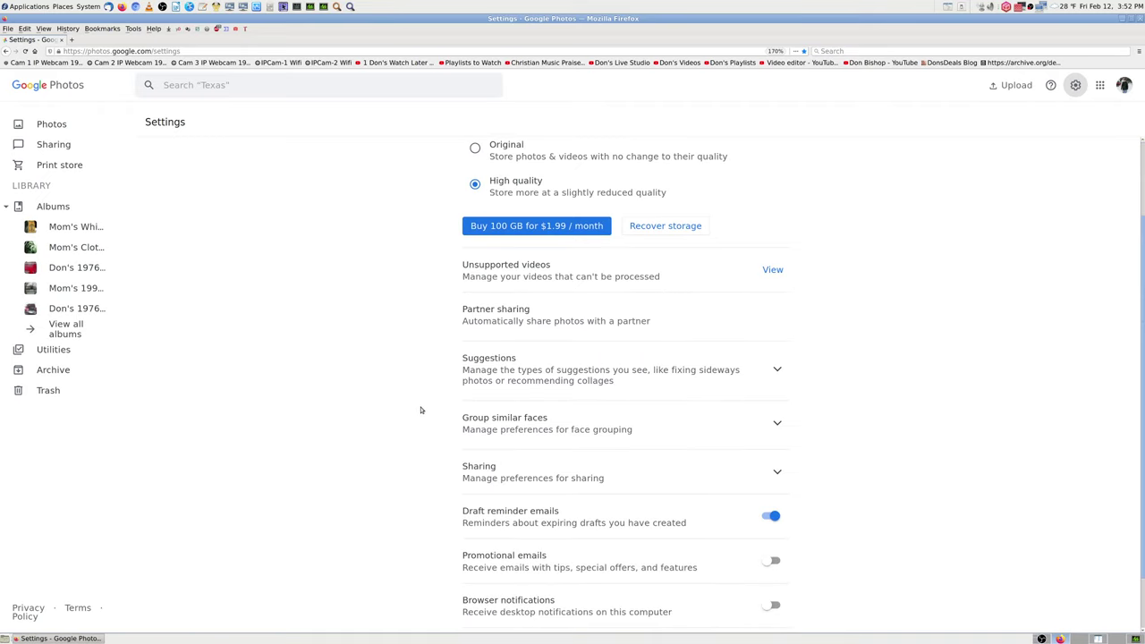
scroll(421, 410, "down", 1)
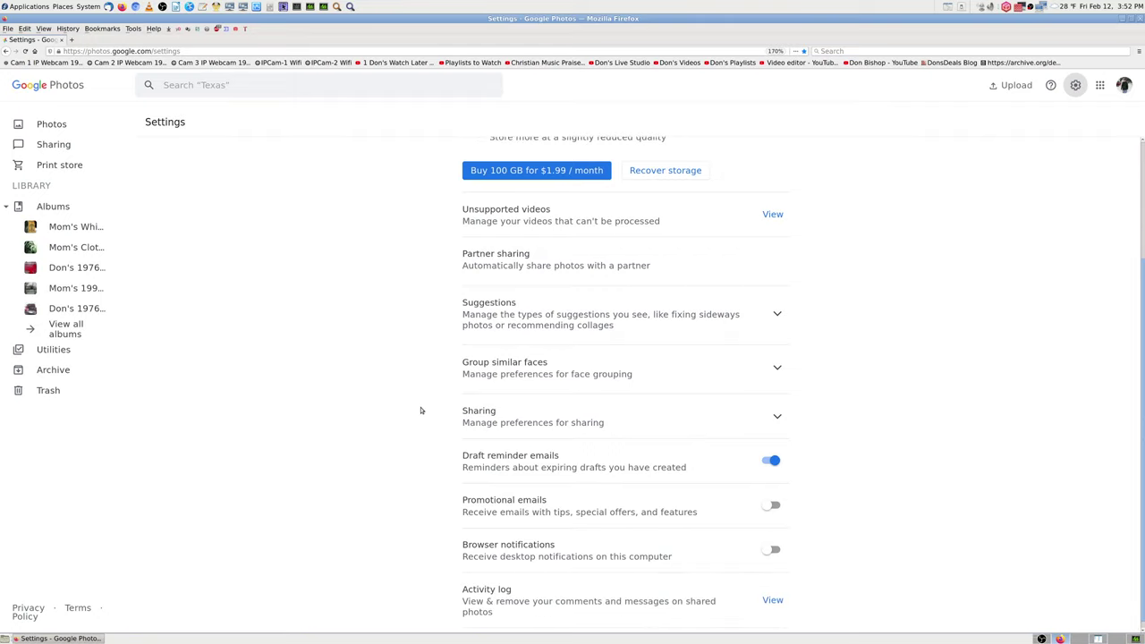
scroll(422, 408, "up", 3)
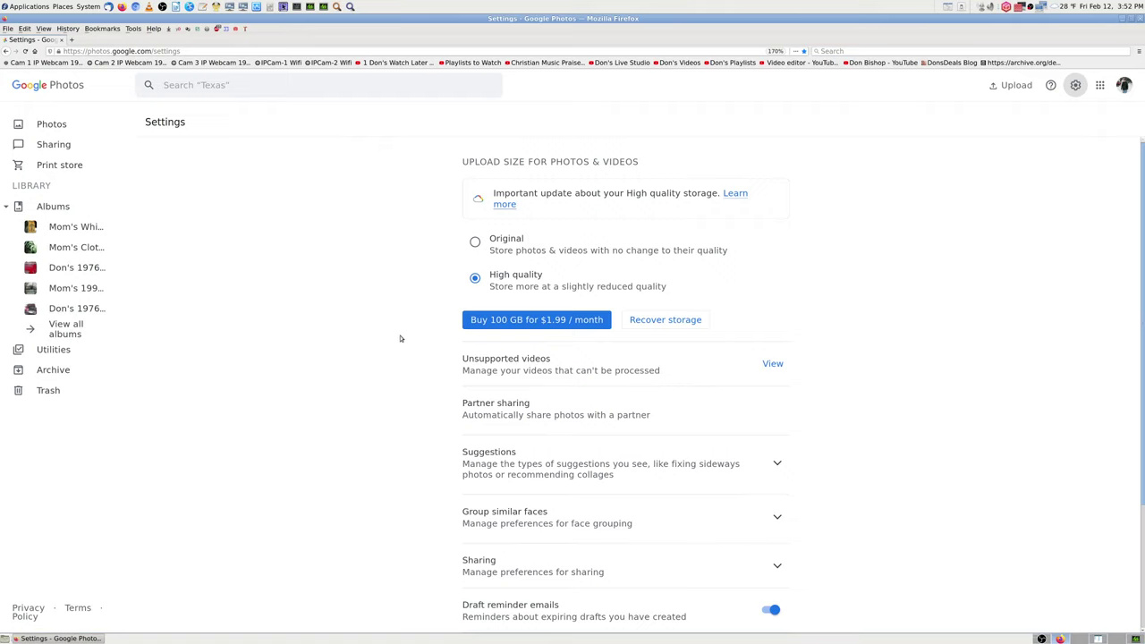
scroll(414, 433, "down", 3)
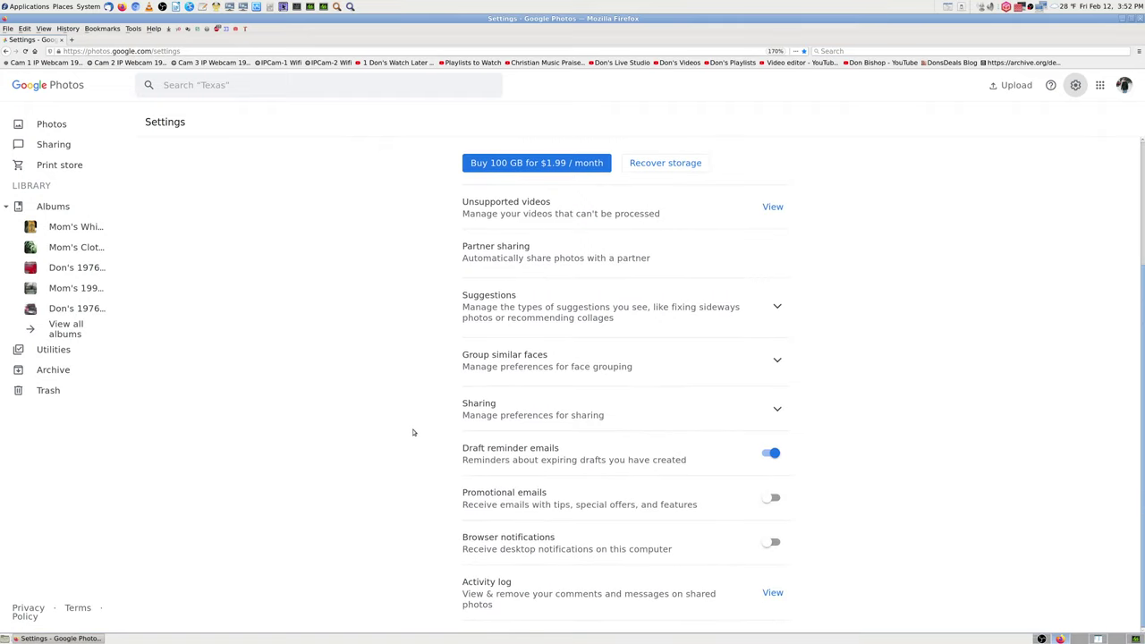
scroll(414, 433, "up", 3)
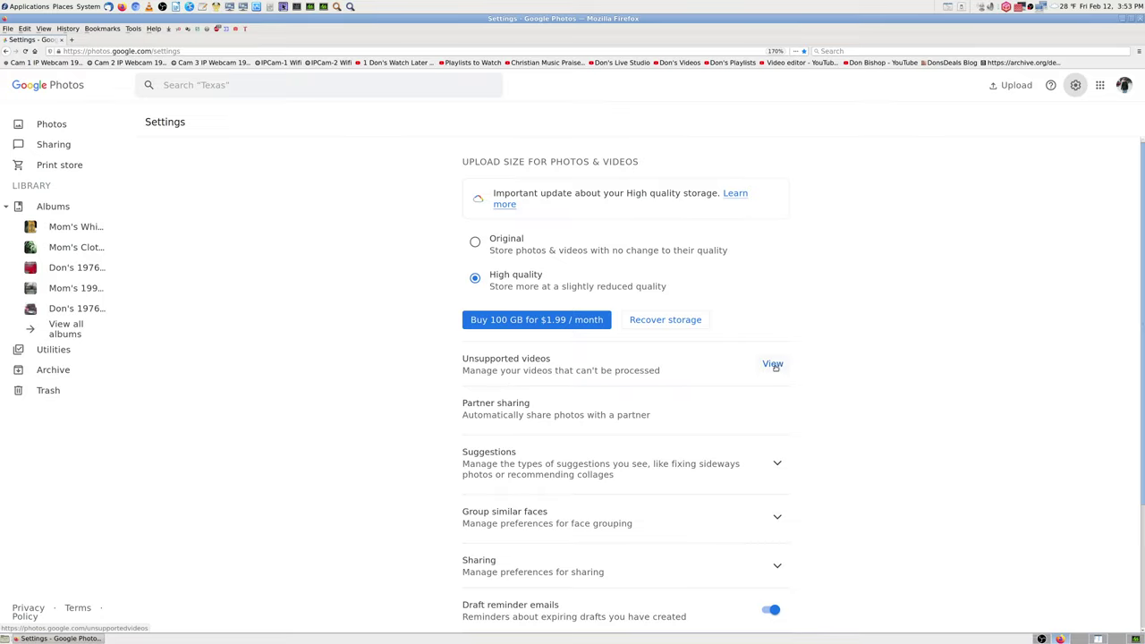
View the list of unsupported videos from the Google Photos settings and examine the files in it
left_click(773, 364)
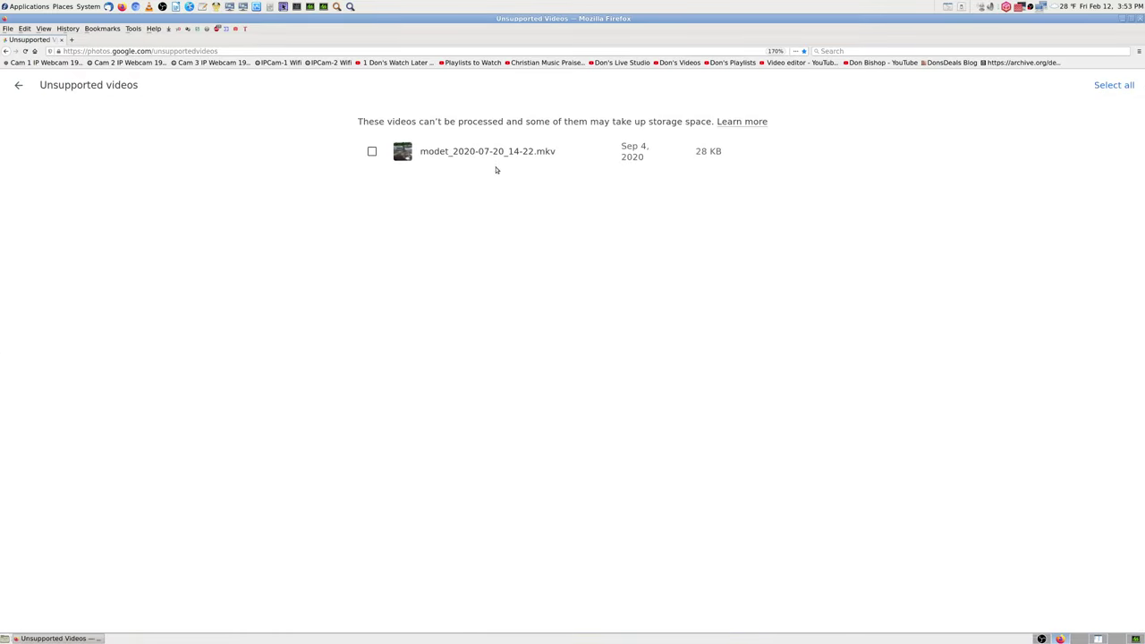
mouse_move(509, 153)
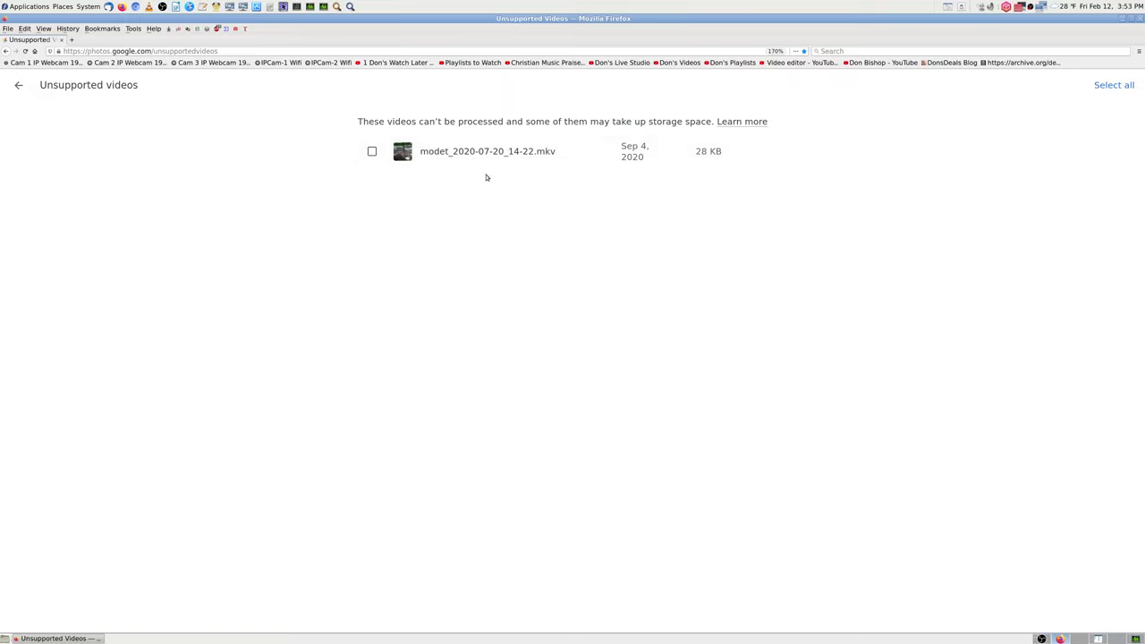